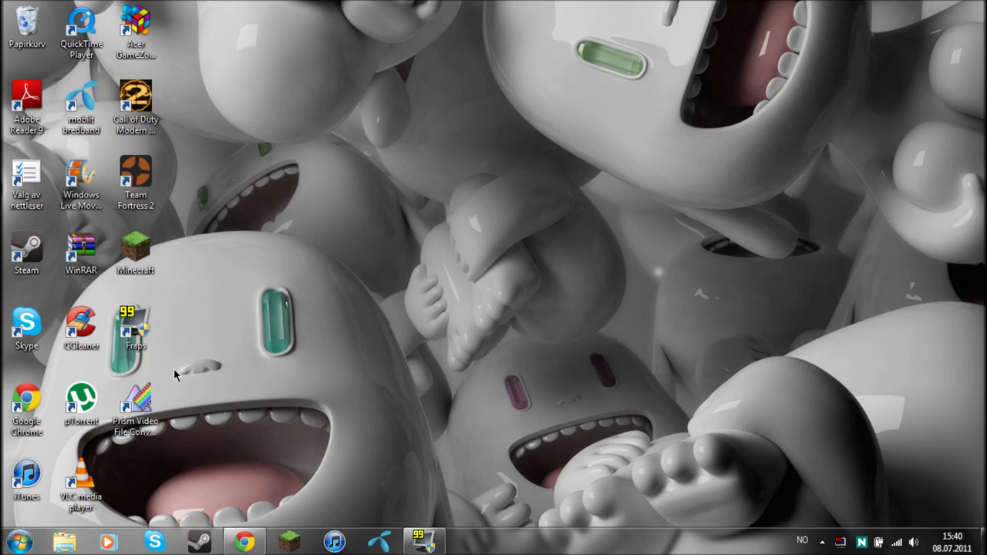
Select the Prism Video File Converter shortcut, then restore iTunes showing its Films library
click(138, 420)
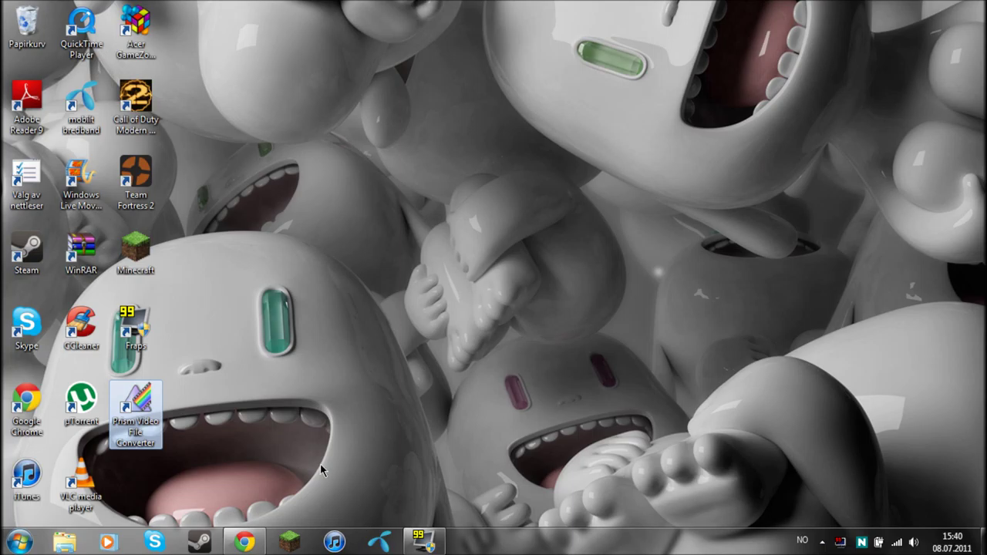
click(337, 544)
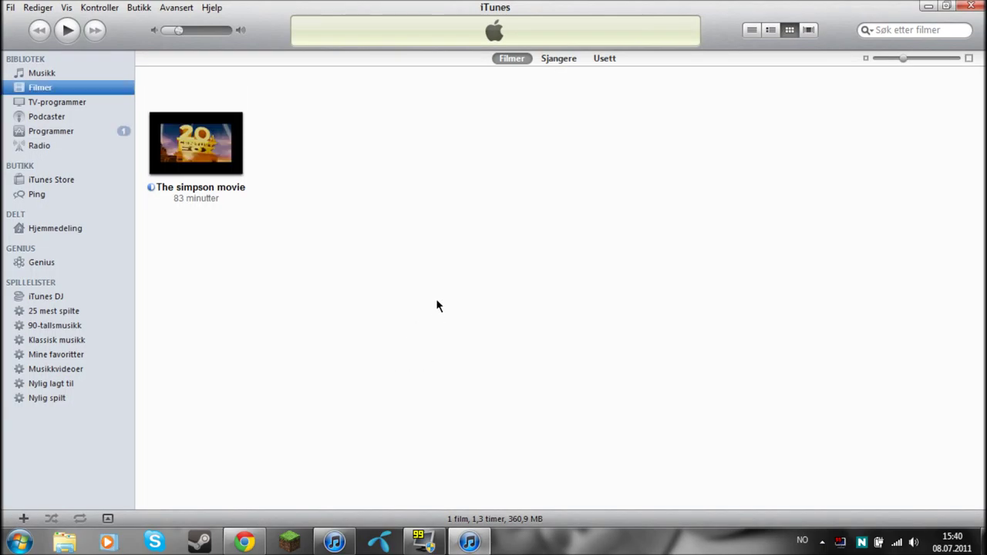
Delete The simpson movie from the iTunes Films library with Slett, then minimize iTunes
right_click(165, 128)
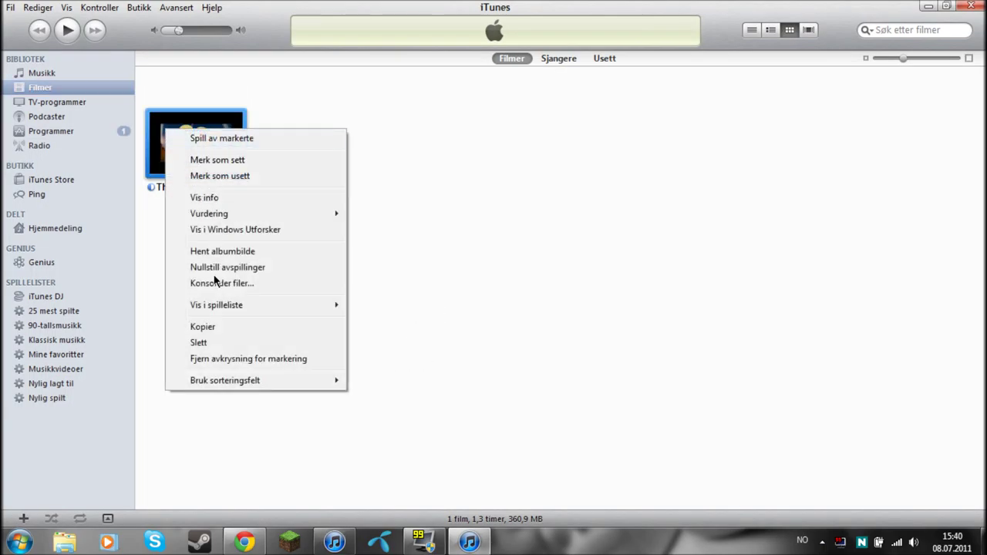
click(196, 342)
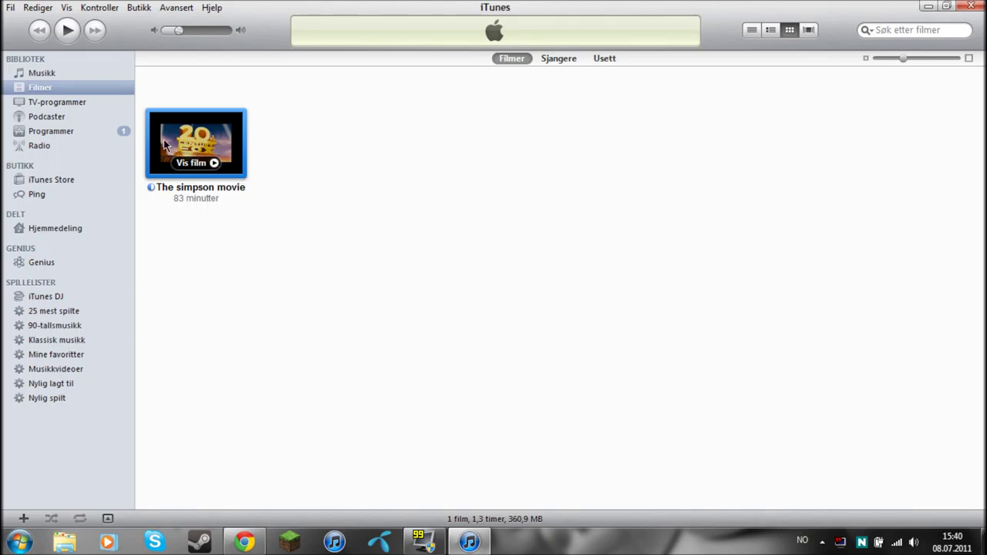
click(928, 6)
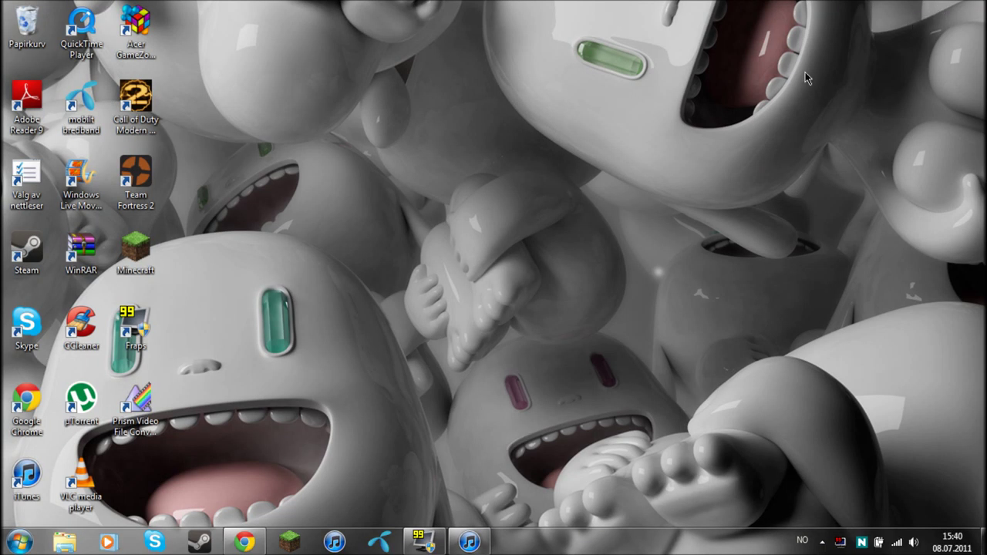
Re-run the prism file converter search, open NCH's Prism Video Converter page, then minimize Chrome
click(244, 541)
click(10, 31)
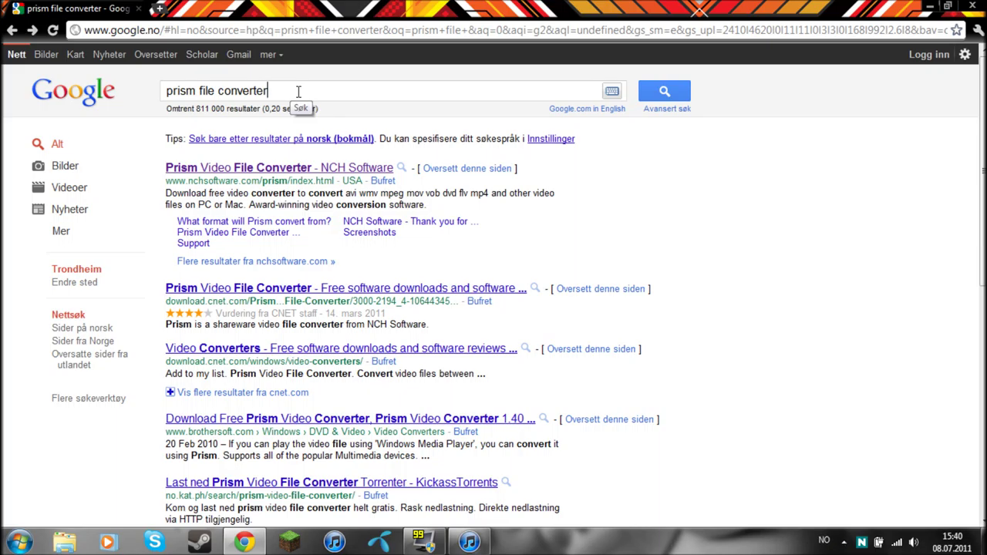
key(Return)
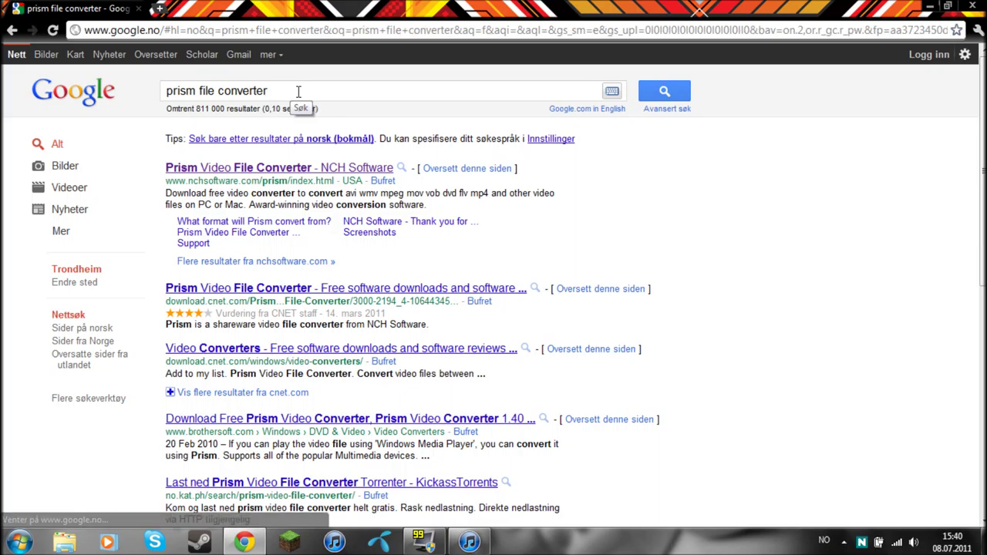
click(260, 168)
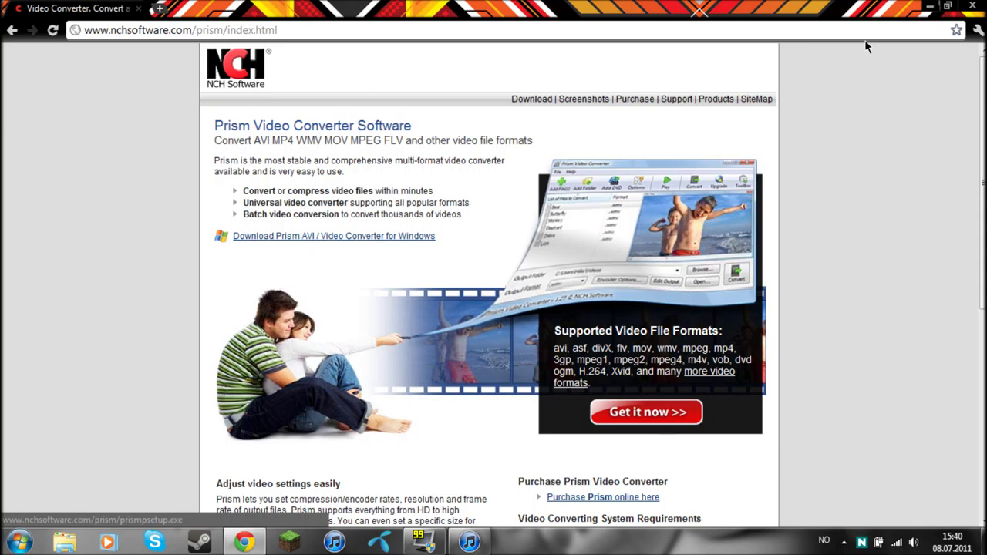
click(929, 5)
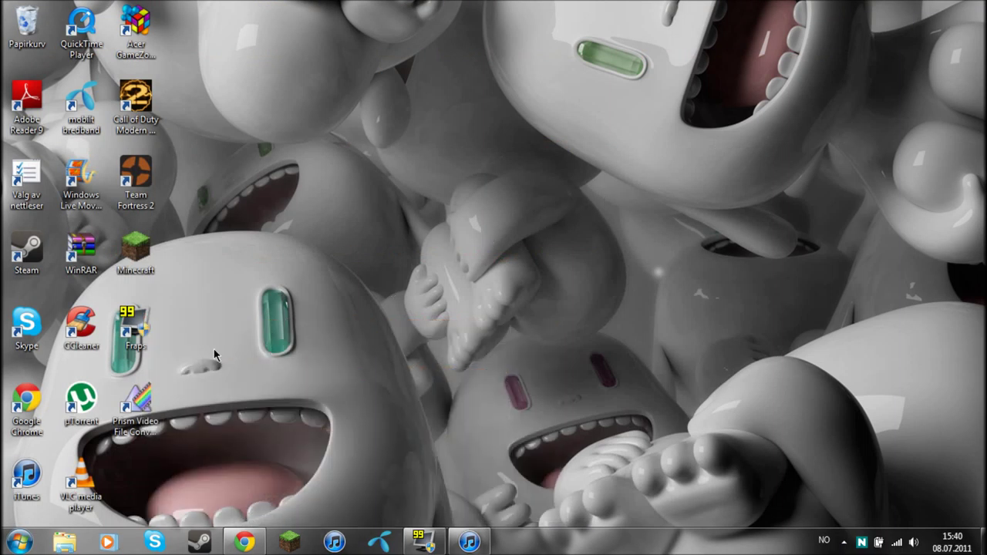
Launch Prism Video File Converter from its desktop icon
double_click(133, 405)
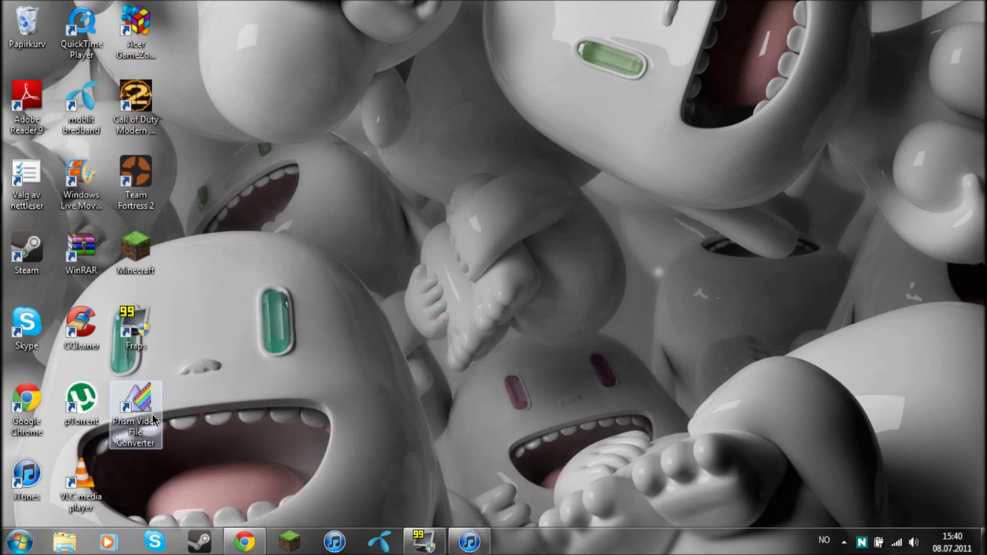
click(245, 542)
click(245, 542)
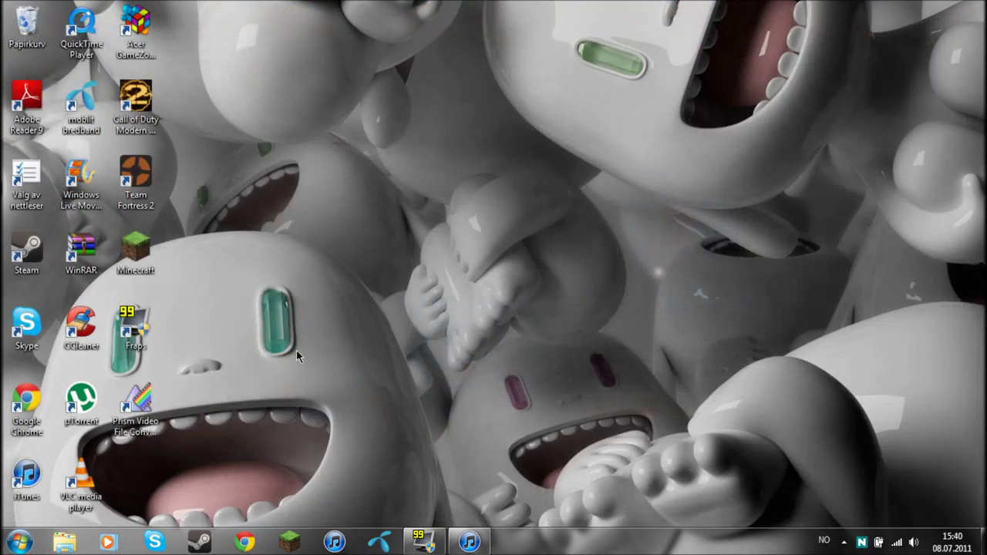
double_click(127, 407)
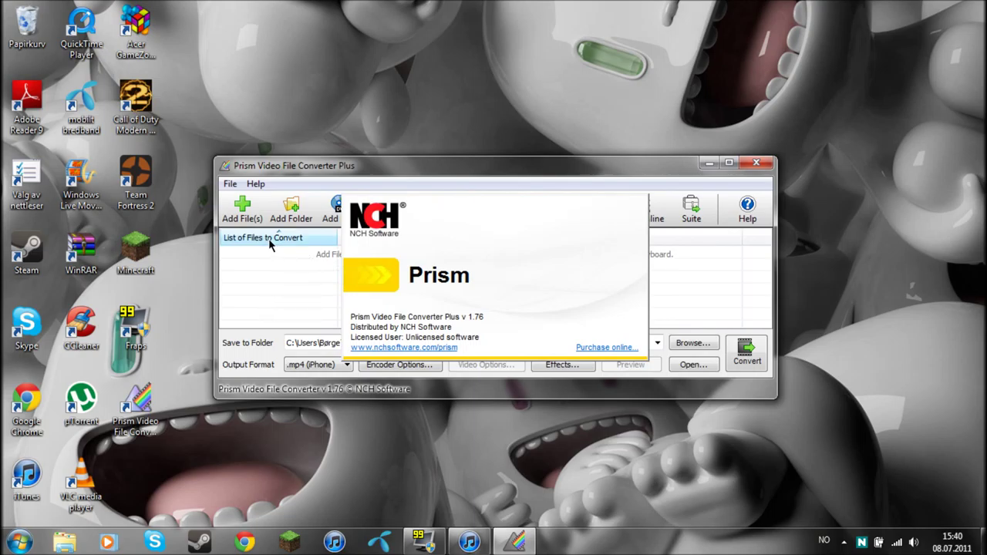
Add the Toy Story 3 video (.avi, 719.102 MB) to the conversion list
click(246, 215)
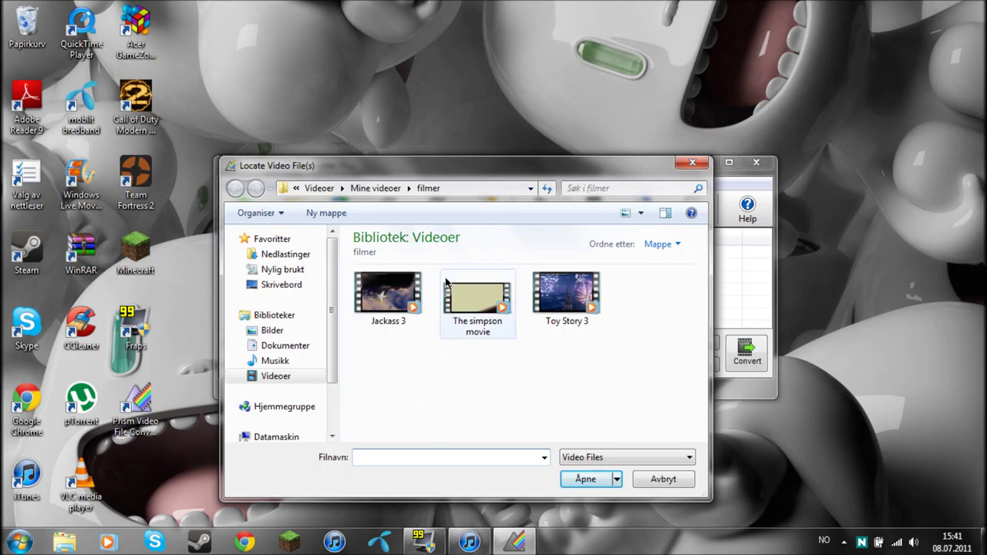
click(481, 312)
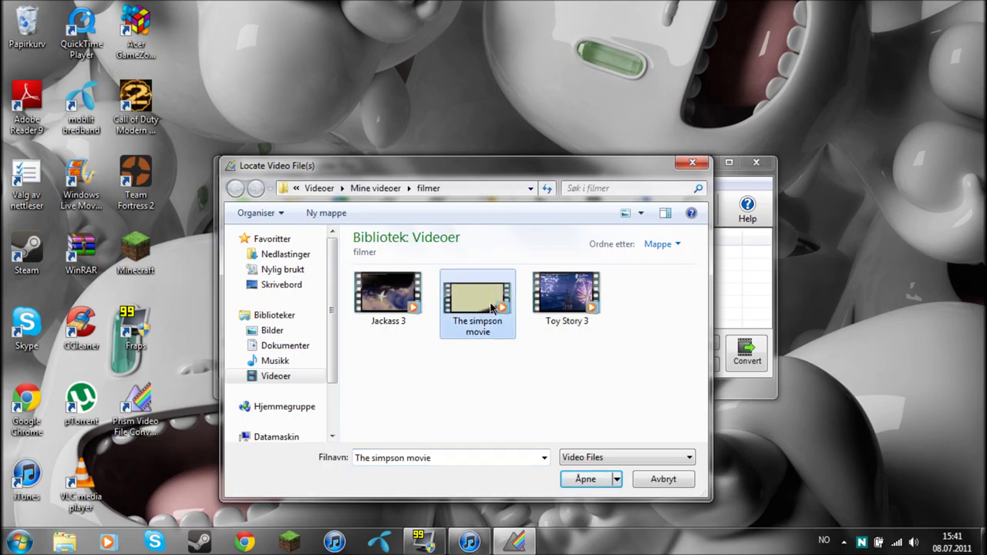
click(548, 303)
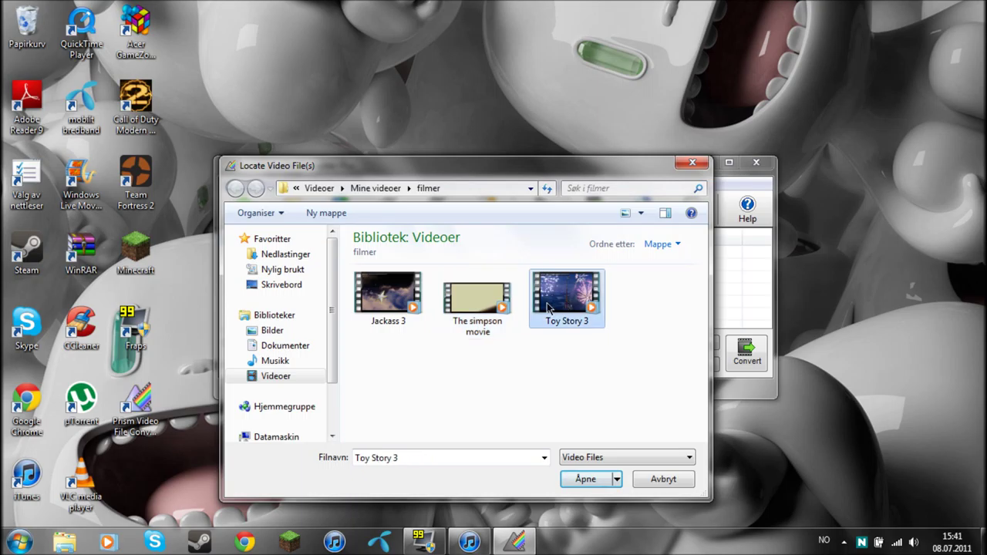
click(587, 478)
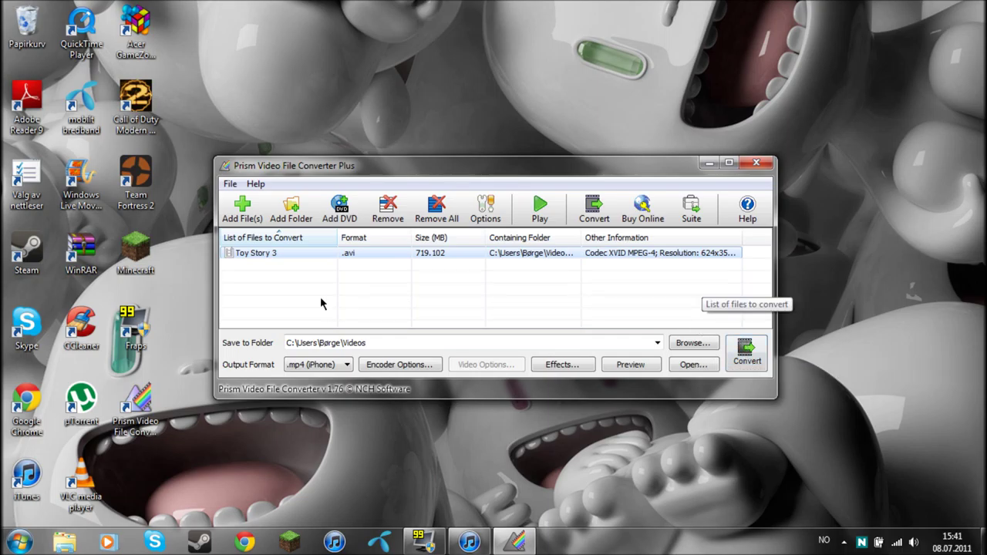
Keep .mp4 (iPhone) as the output format, then minimize, restore and close the converter
click(321, 364)
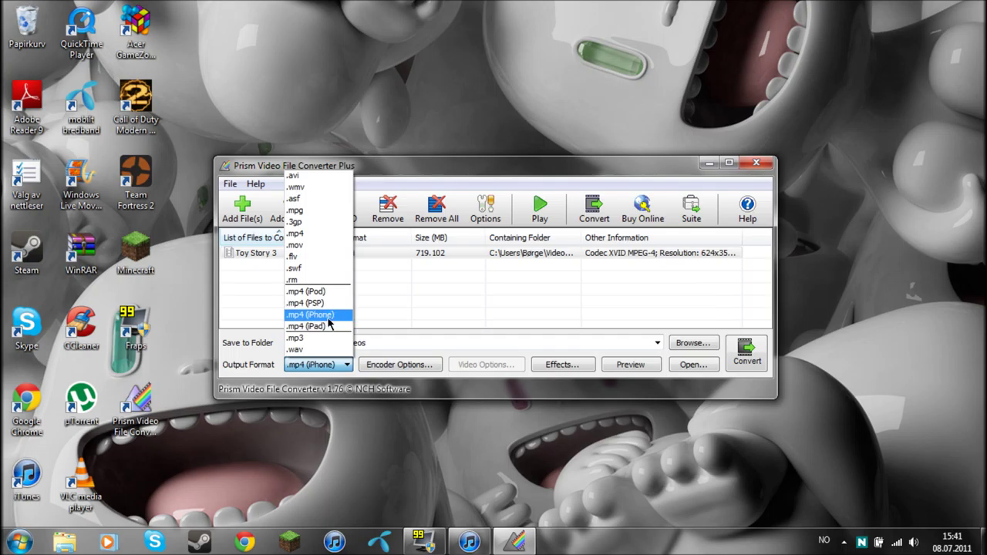
click(328, 318)
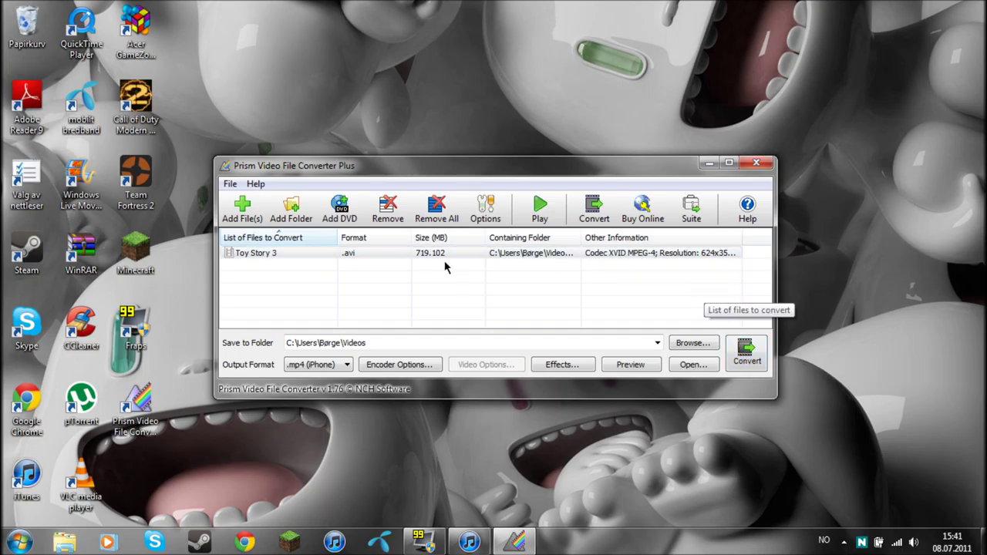
click(710, 164)
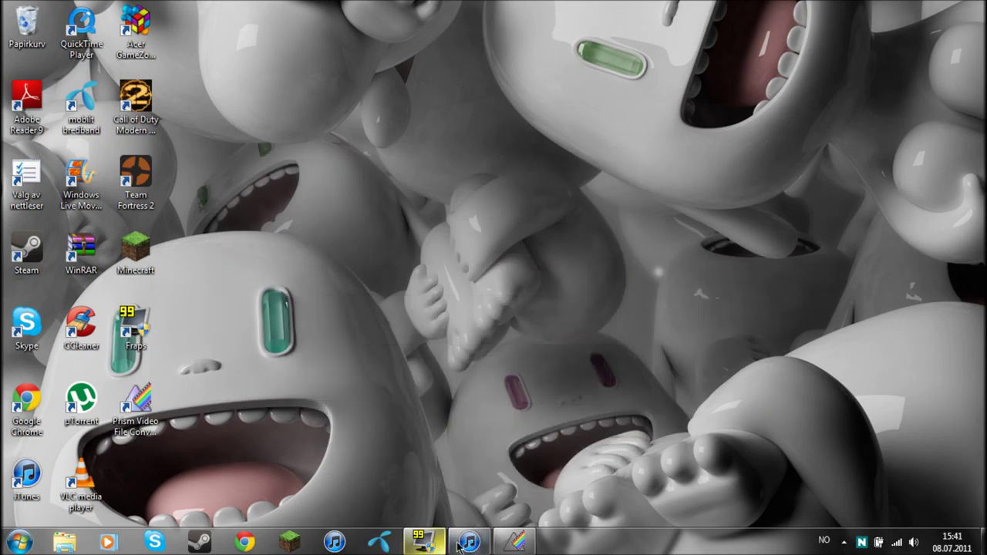
click(501, 542)
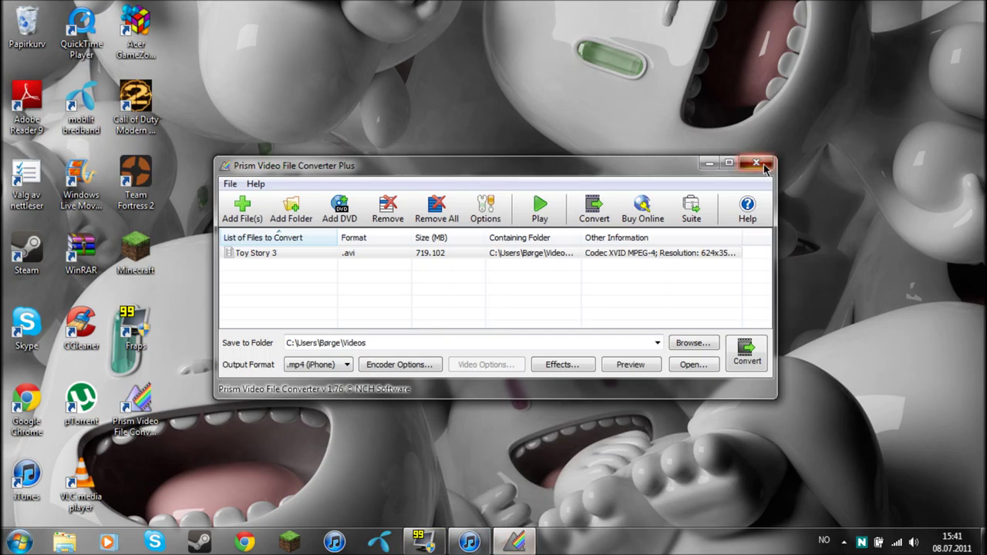
click(758, 164)
Bring up the iTunes Movies library and open the personal user folder from the Start menu
click(469, 541)
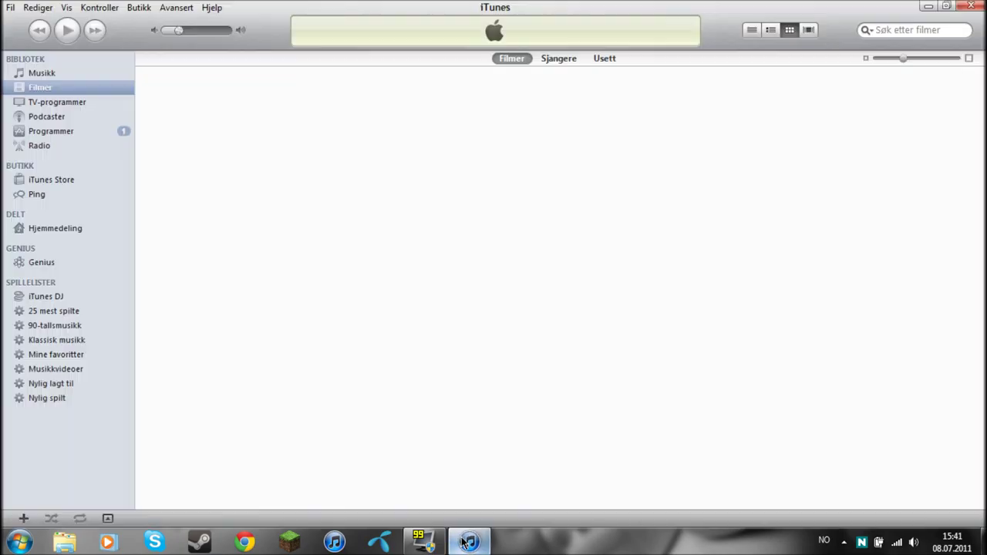
click(19, 541)
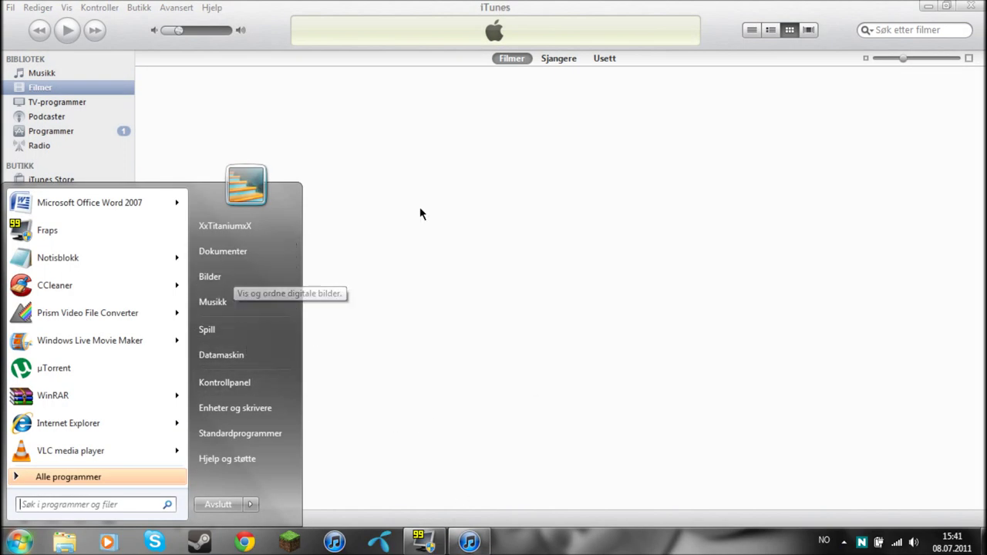
click(529, 253)
click(20, 542)
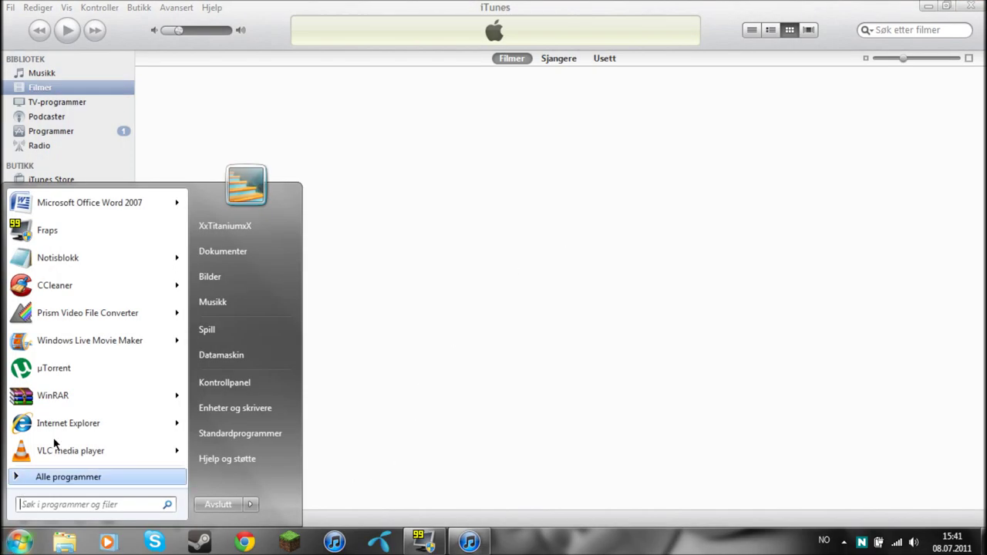
click(221, 225)
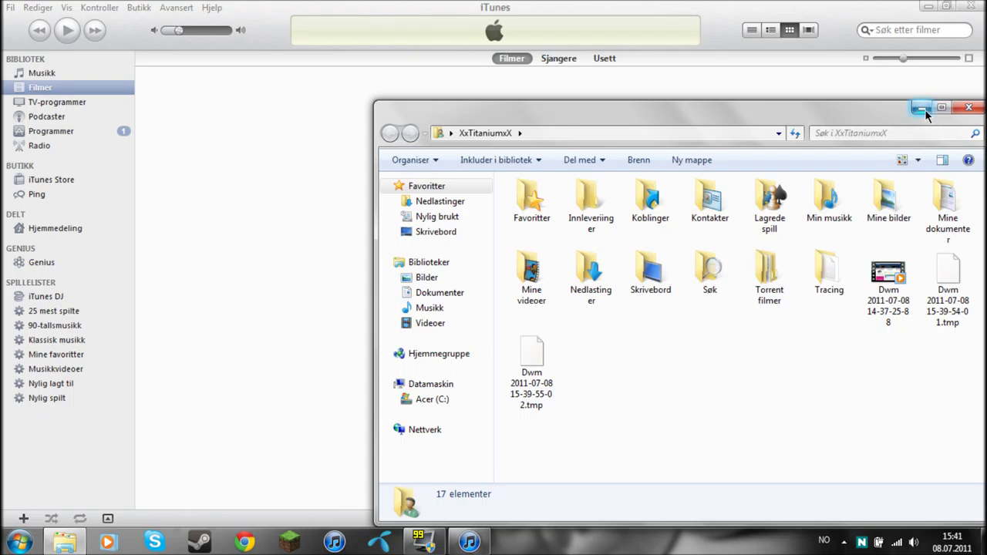
Go to Mine videoer > Mp4 filmer (for bruk på itunes) and drag The simpson movie into iTunes Movies
double_click(532, 273)
click(623, 232)
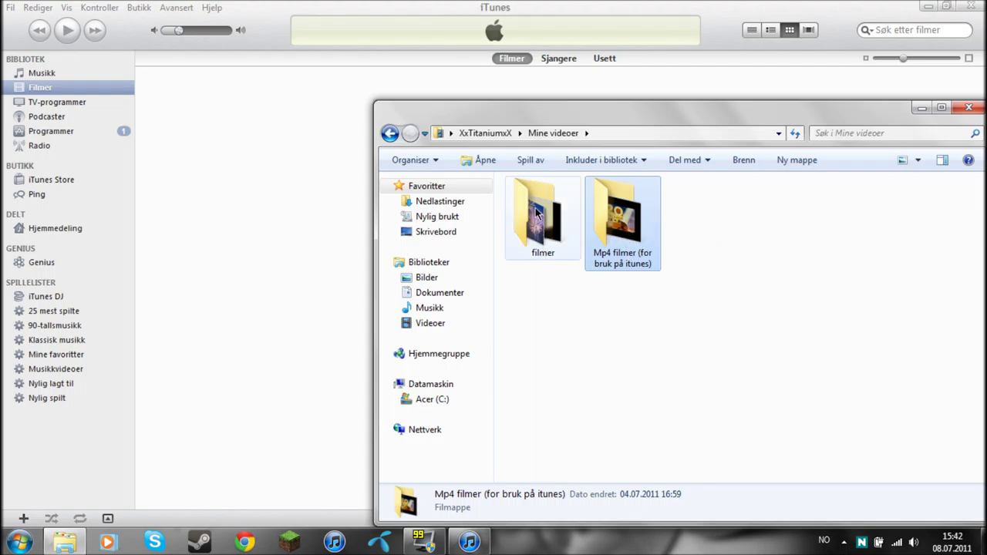
double_click(543, 229)
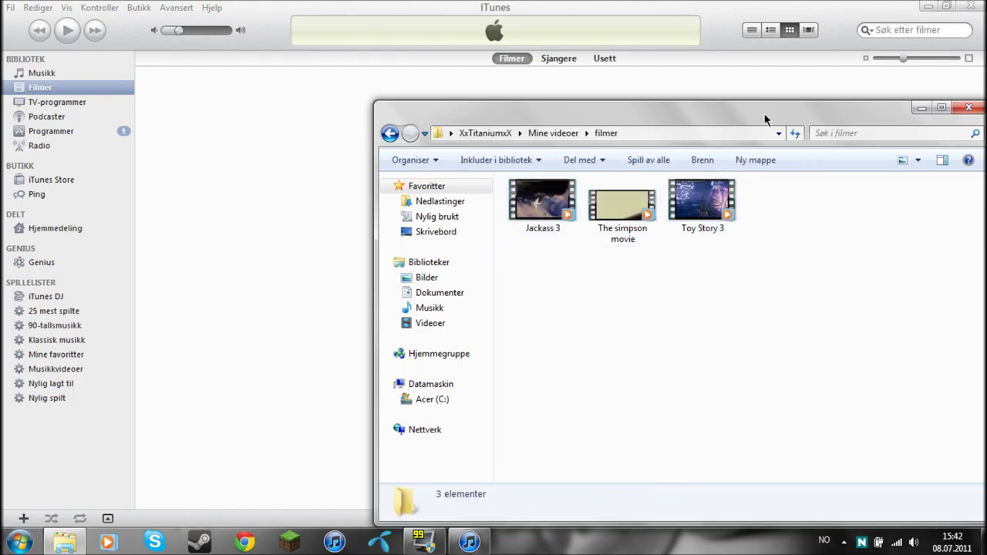
click(390, 134)
double_click(621, 219)
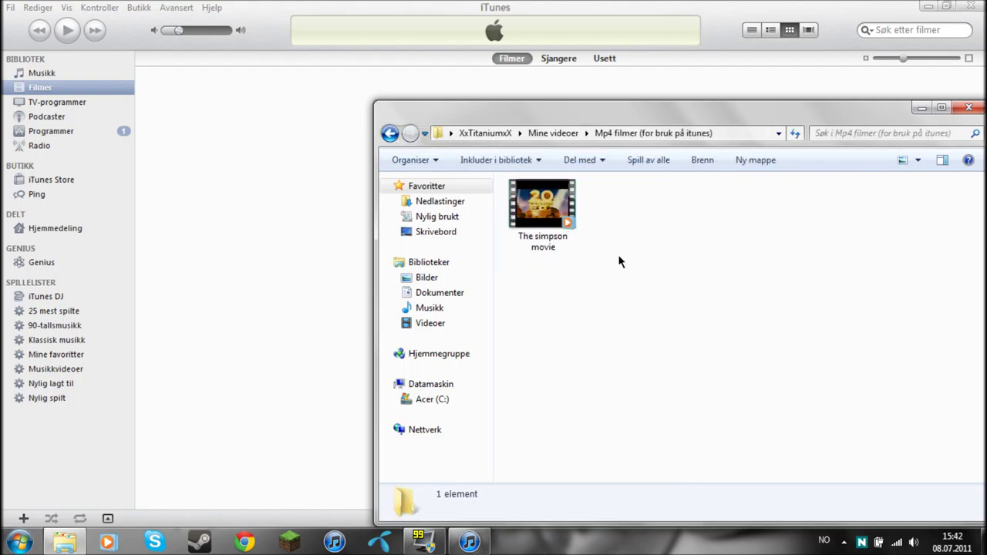
click(543, 208)
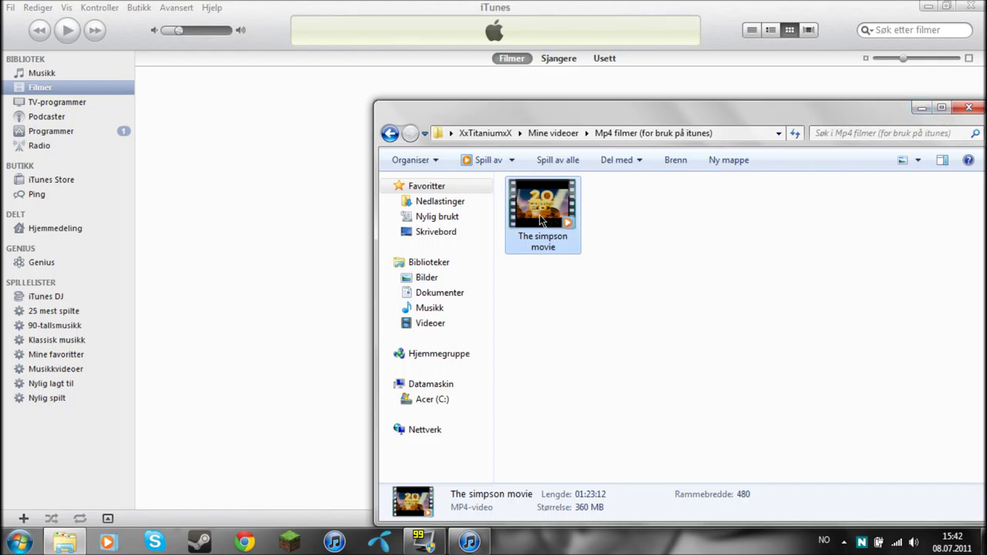
drag(542, 221, 306, 219)
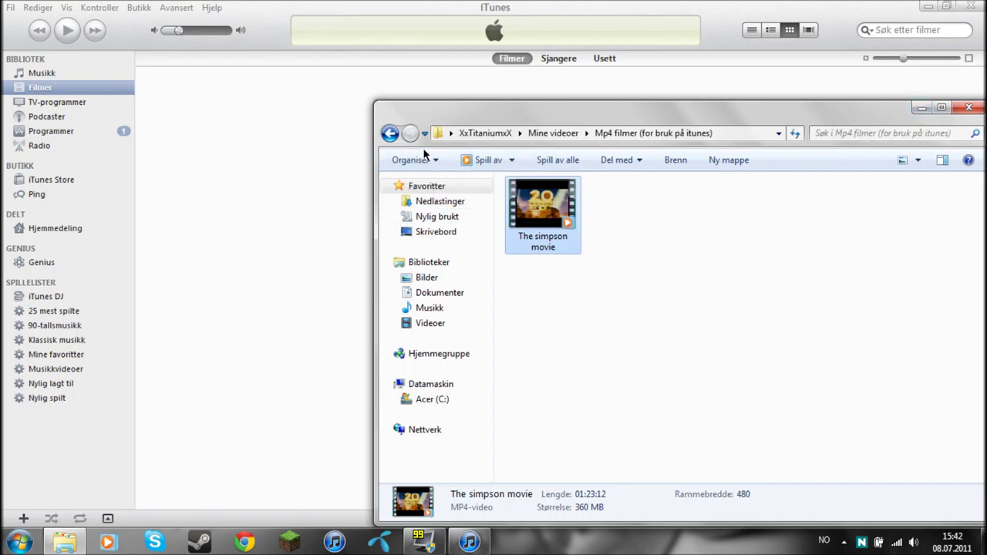
Close the Explorer window and start playing The simpson movie in iTunes
click(960, 108)
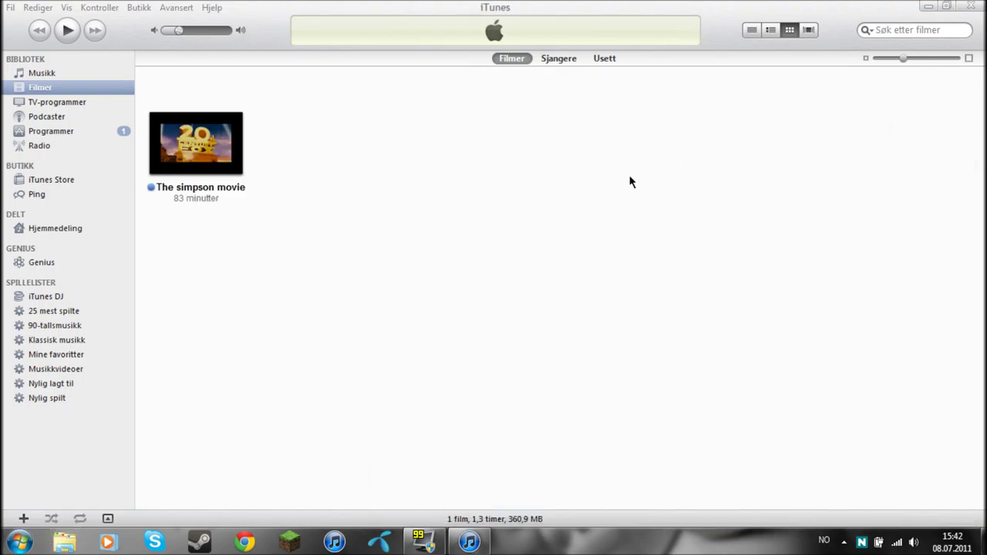
mouse_move(171, 170)
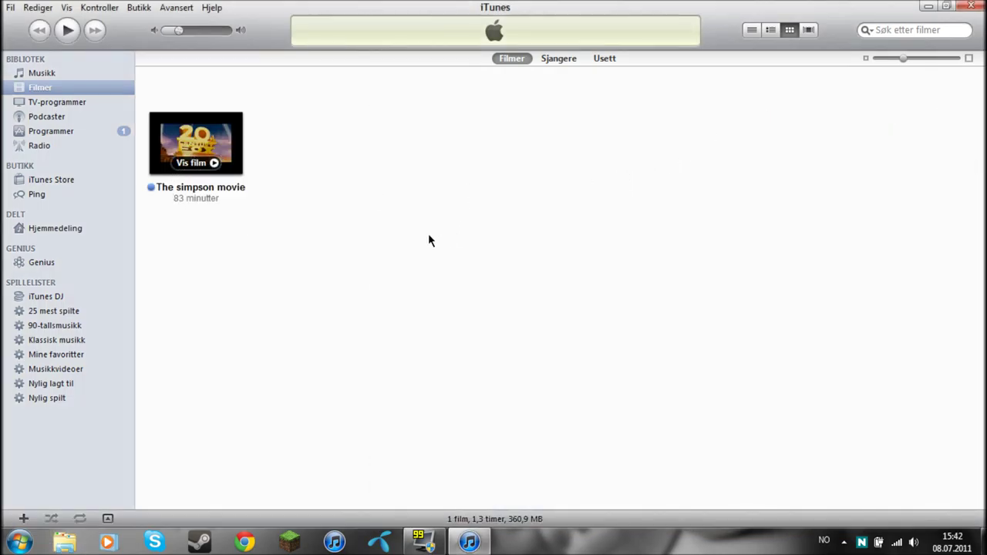
double_click(165, 177)
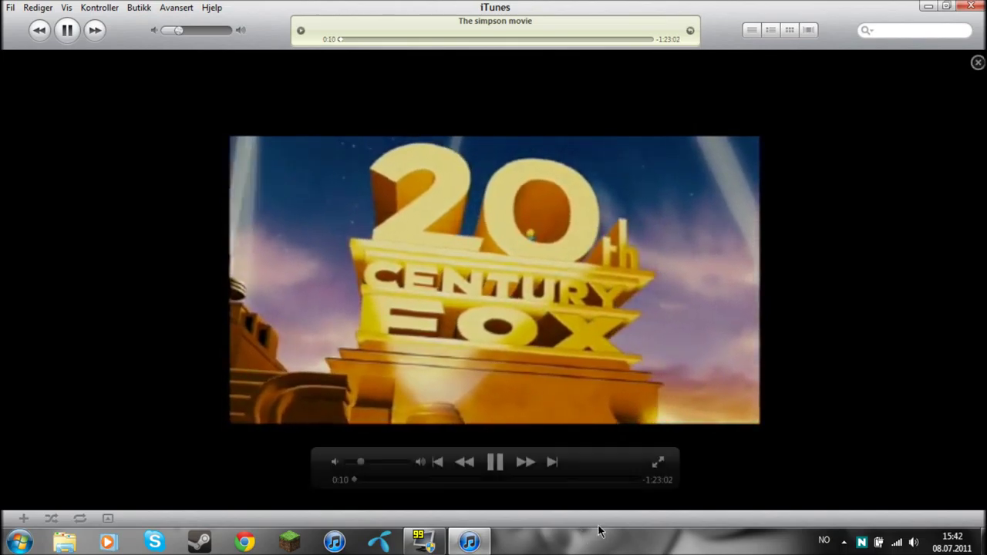
Pause The simpson movie at 0:12, leave the video player, and close iTunes
click(495, 461)
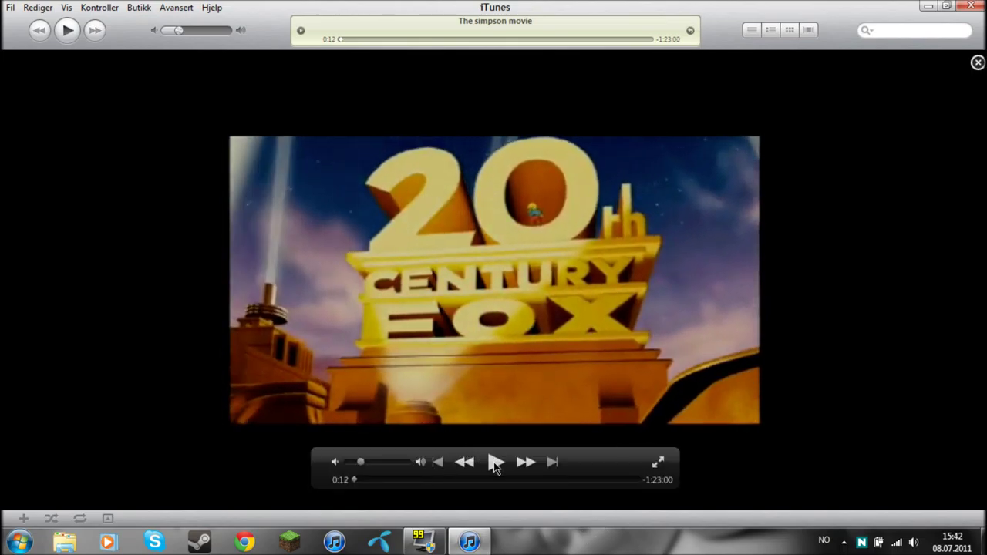
click(977, 62)
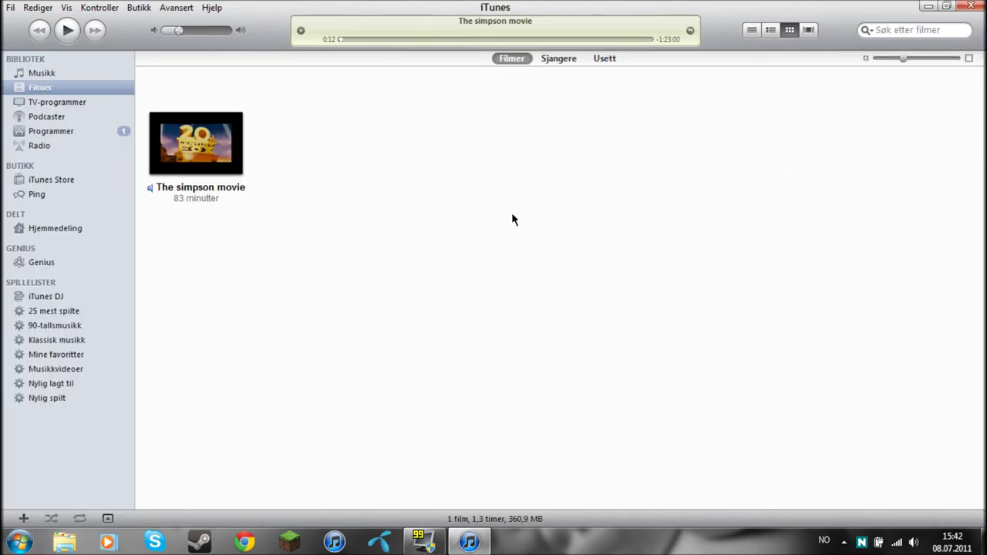
click(970, 9)
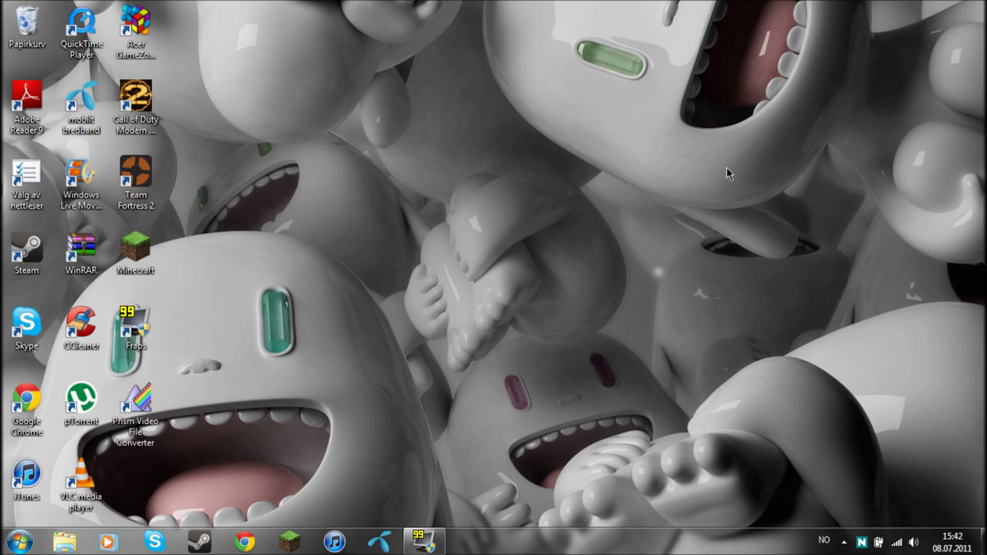